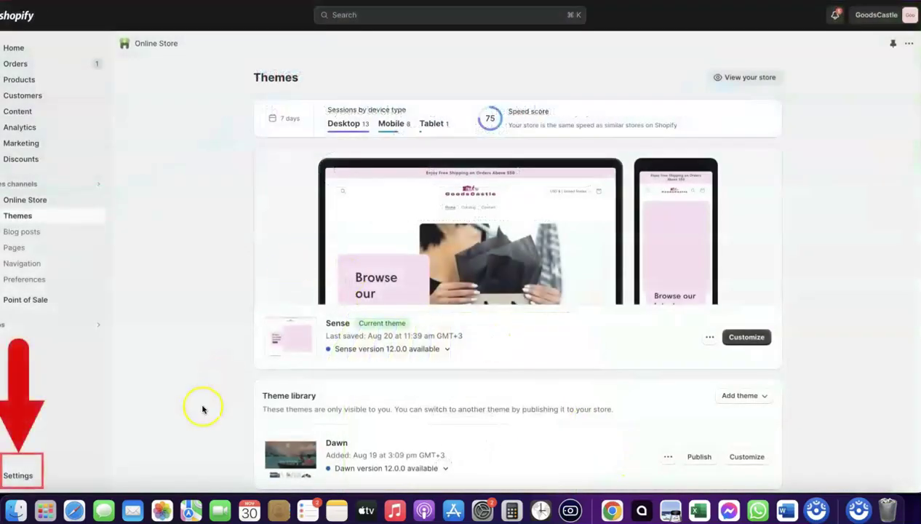
- Open the store's payment settings
{"action": "left_click", "coordinate": [16, 477]}
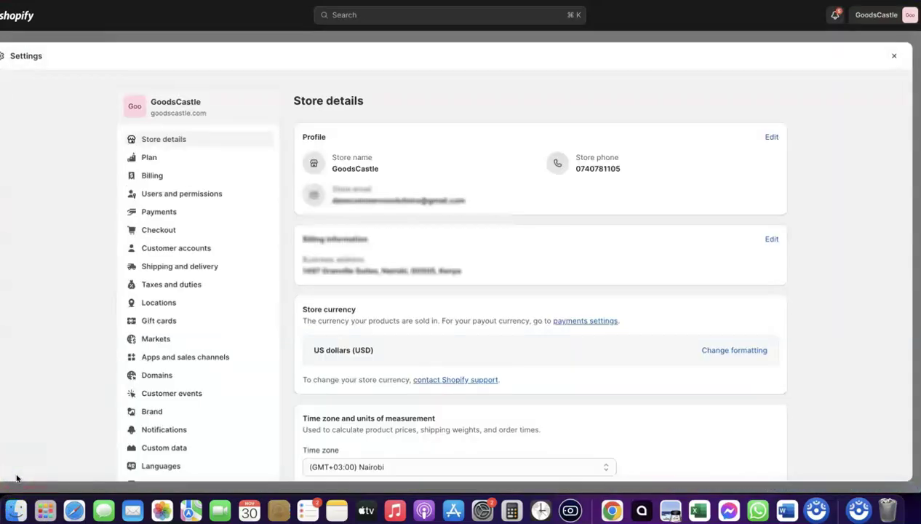
{"action": "left_click", "coordinate": [153, 214]}
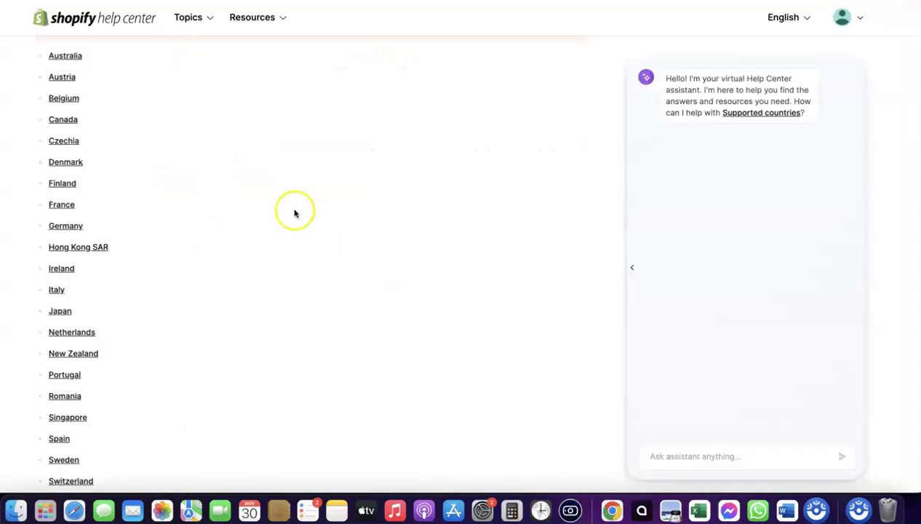
- Review the Shopify Help Center's list of countries supported by Shopify Payments and its notes on requirements
{"action": "scroll", "coordinate": [295, 211], "scroll_direction": "up", "scroll_amount": 5}
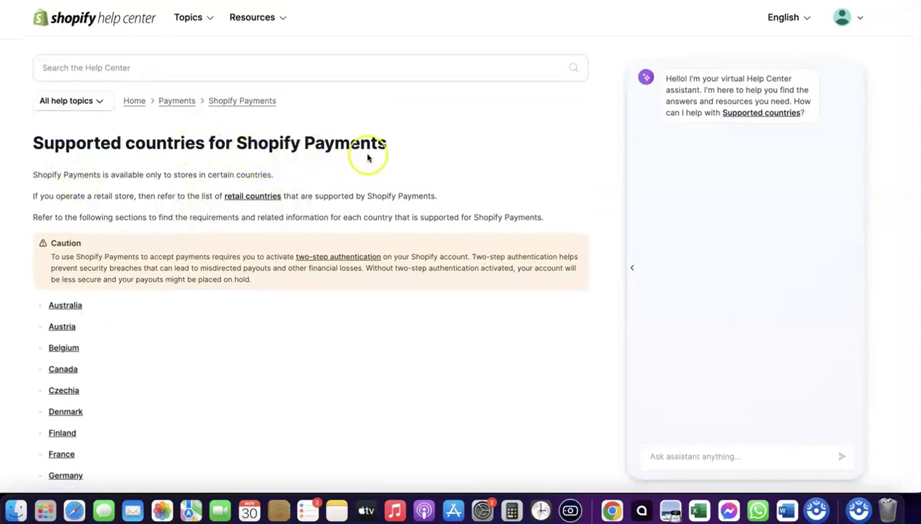
{"action": "scroll", "coordinate": [368, 157], "scroll_direction": "down", "scroll_amount": 4}
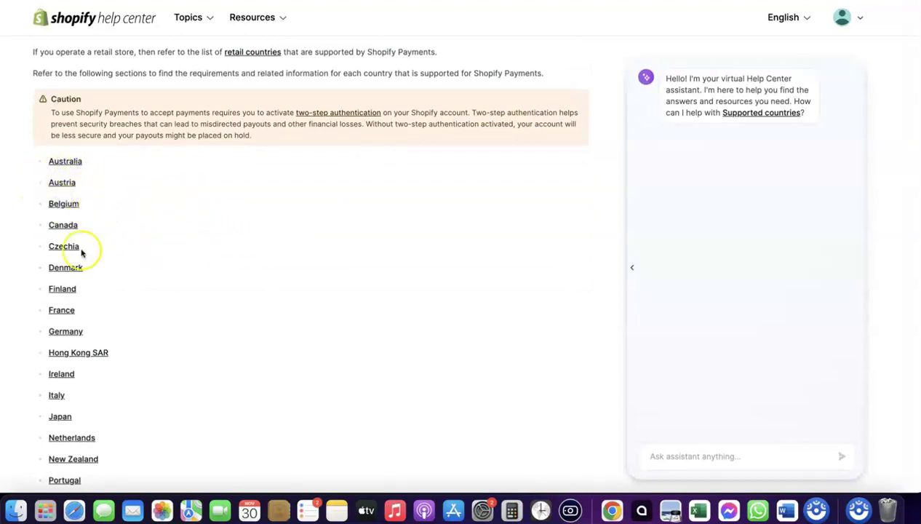
{"action": "scroll", "coordinate": [102, 273], "scroll_direction": "down", "scroll_amount": 2}
{"action": "scroll", "coordinate": [108, 268], "scroll_direction": "down", "scroll_amount": 2}
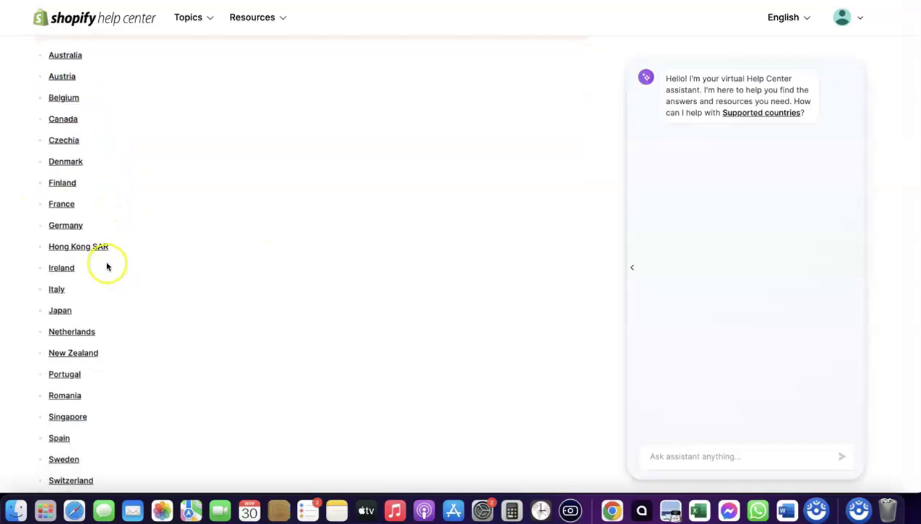
{"action": "scroll", "coordinate": [72, 305], "scroll_direction": "down", "scroll_amount": 6}
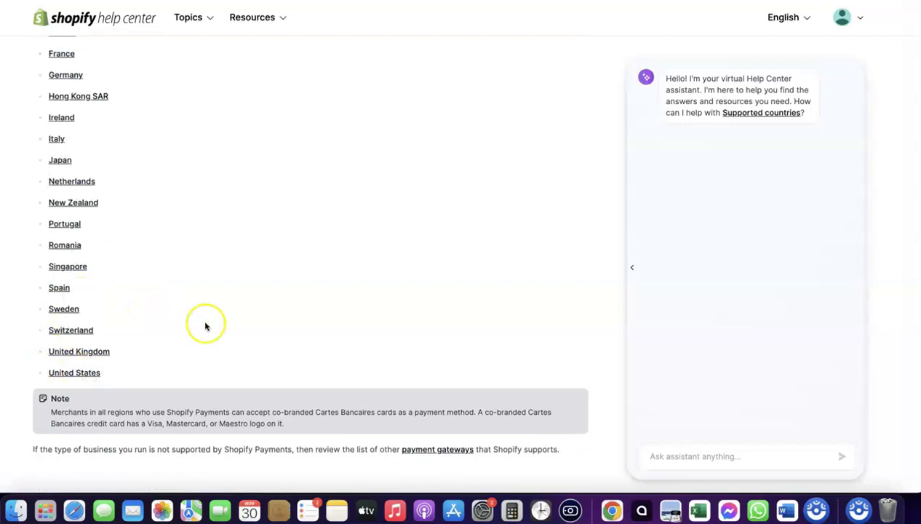
{"action": "scroll", "coordinate": [206, 325], "scroll_direction": "up", "scroll_amount": 5}
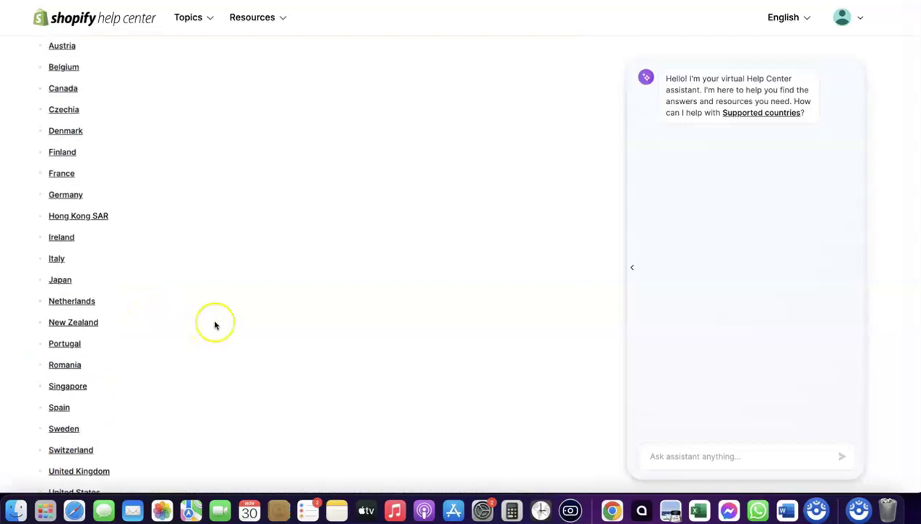
{"action": "scroll", "coordinate": [70, 60], "scroll_direction": "up", "scroll_amount": 1}
{"action": "scroll", "coordinate": [70, 59], "scroll_direction": "up", "scroll_amount": 4}
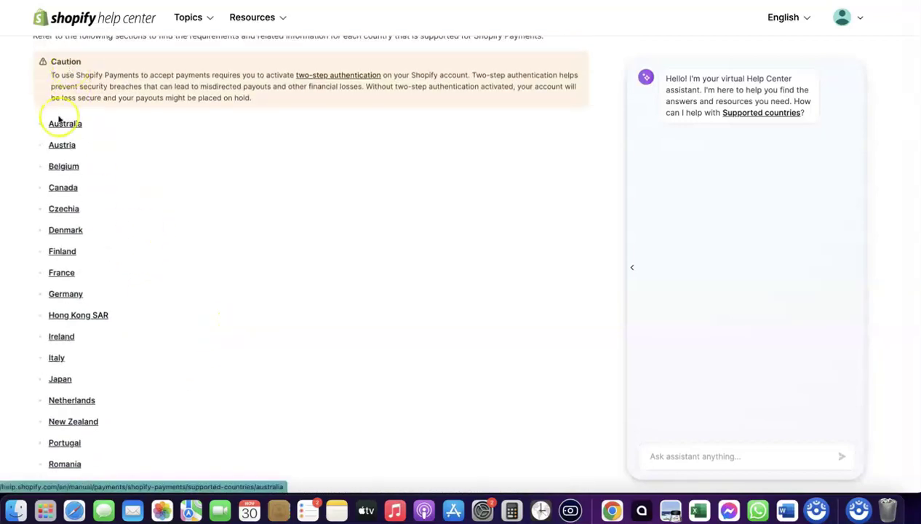
{"action": "scroll", "coordinate": [169, 150], "scroll_direction": "up", "scroll_amount": 8}
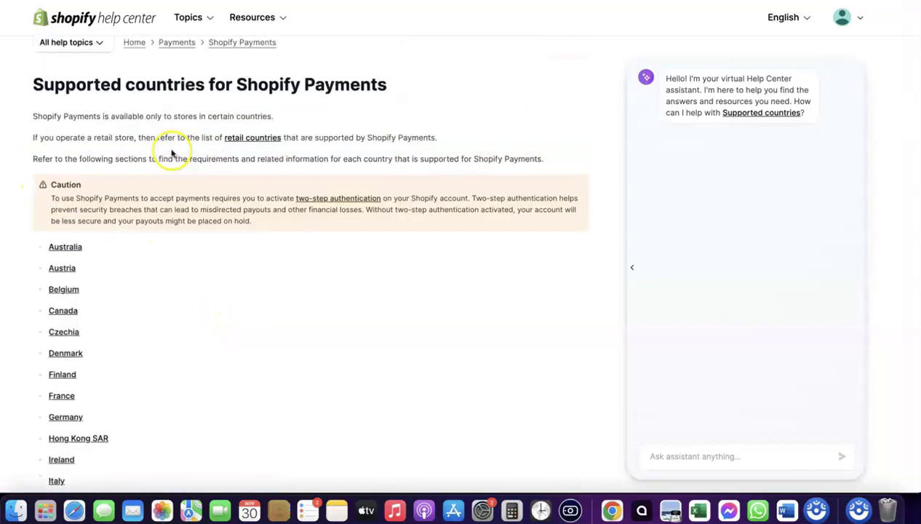
{"action": "scroll", "coordinate": [169, 140], "scroll_direction": "down", "scroll_amount": 17}
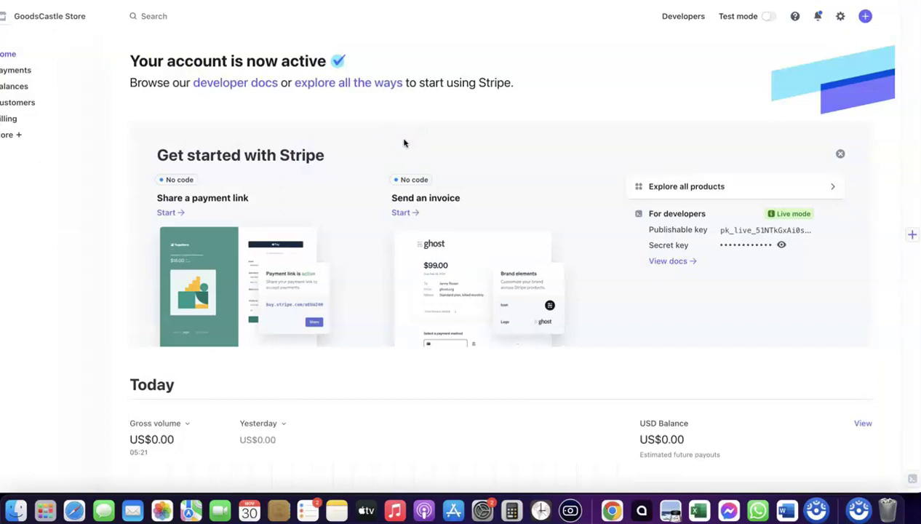
- Return to the Shopify payment settings, search the third-party payment providers for Stripe and start connecting it
{"action": "left_click", "coordinate": [54, 15]}
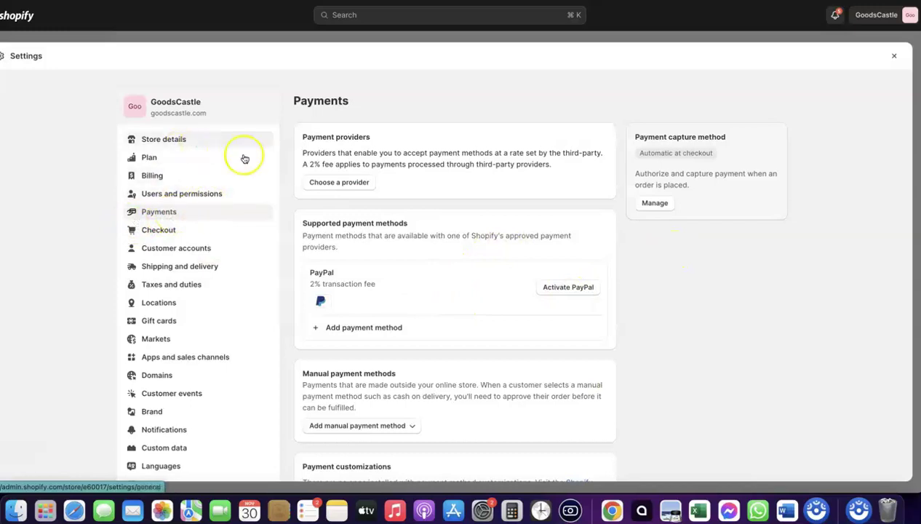
{"action": "left_click", "coordinate": [336, 187]}
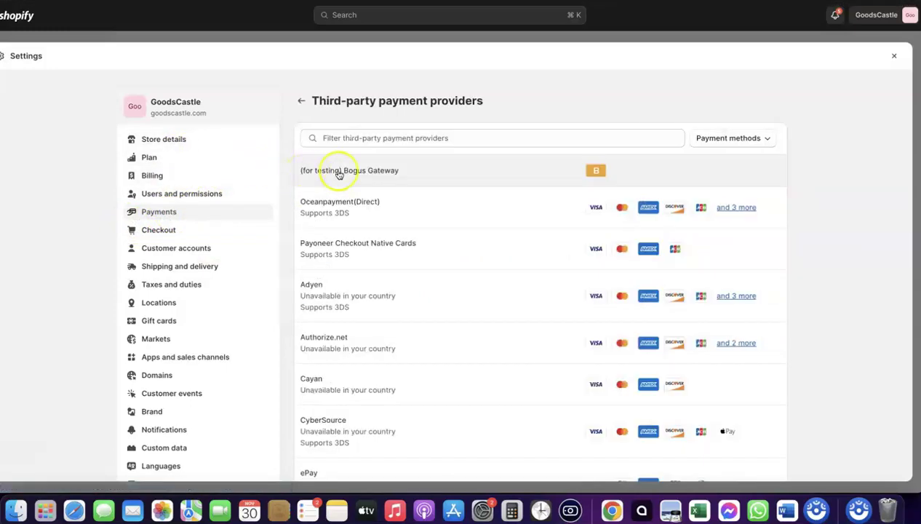
{"action": "left_click", "coordinate": [466, 137]}
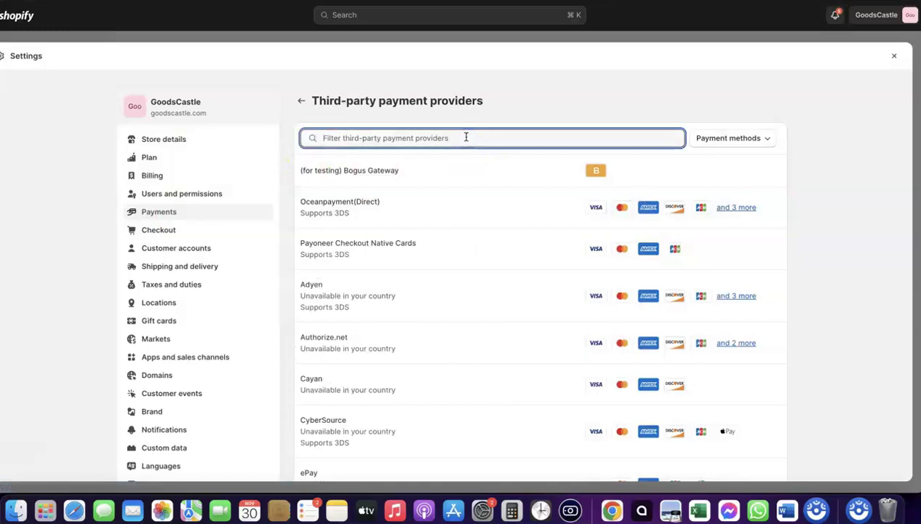
{"action": "type", "text": "Stripe"}
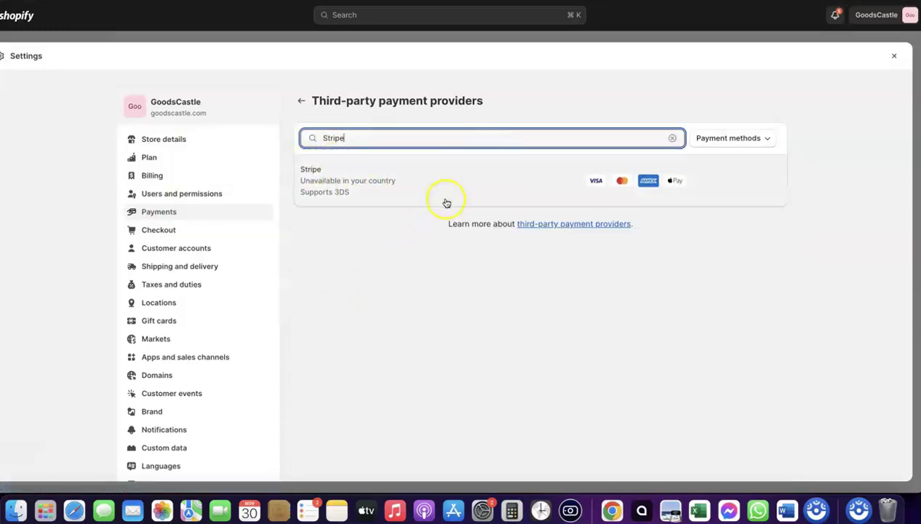
{"action": "left_click", "coordinate": [375, 182]}
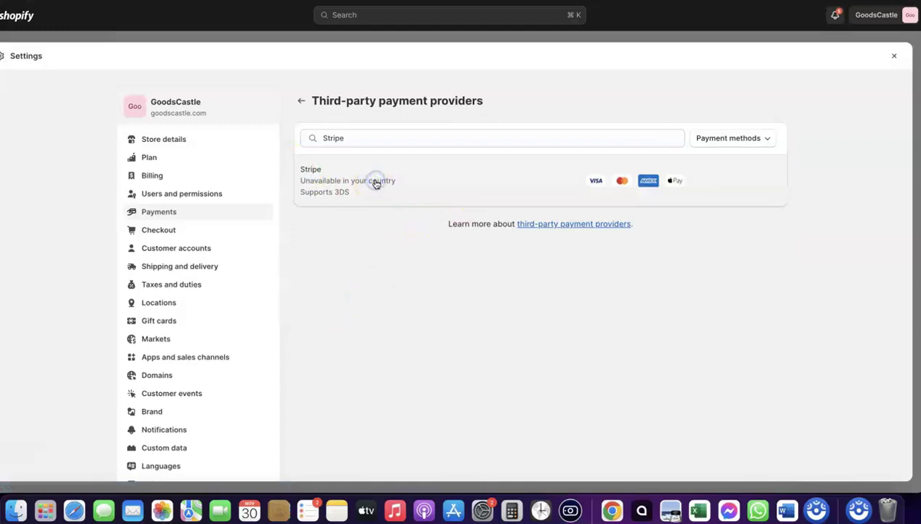
{"action": "left_click", "coordinate": [257, 162]}
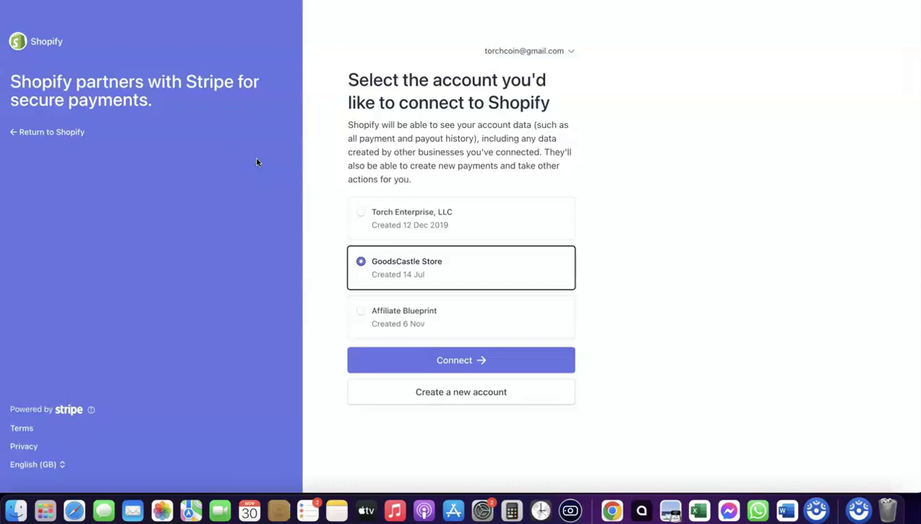
- Connect the GoodsCastle Store Stripe account to Shopify
{"action": "left_click", "coordinate": [379, 83]}
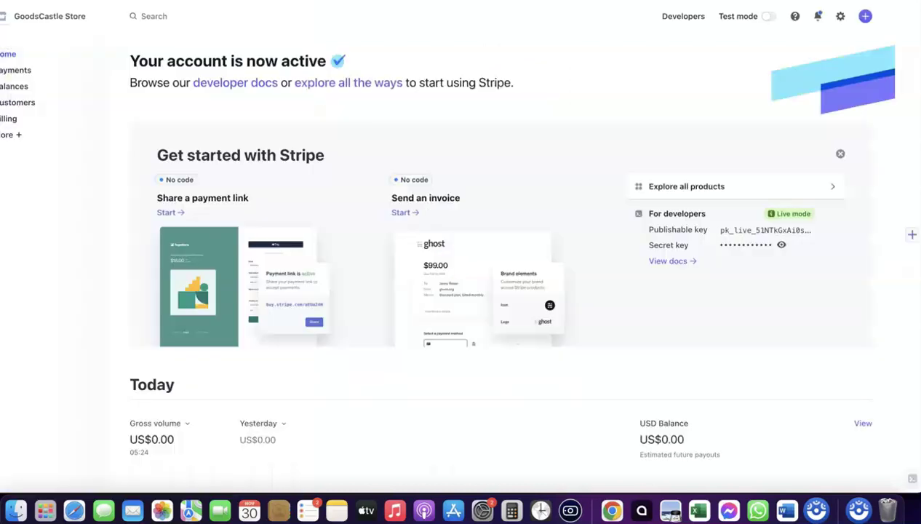
{"action": "left_click", "coordinate": [90, 18]}
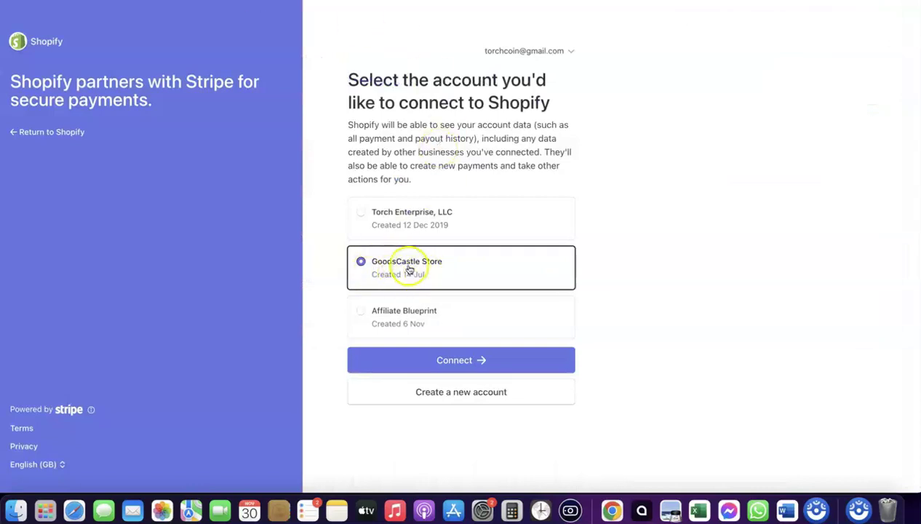
{"action": "left_click", "coordinate": [458, 360]}
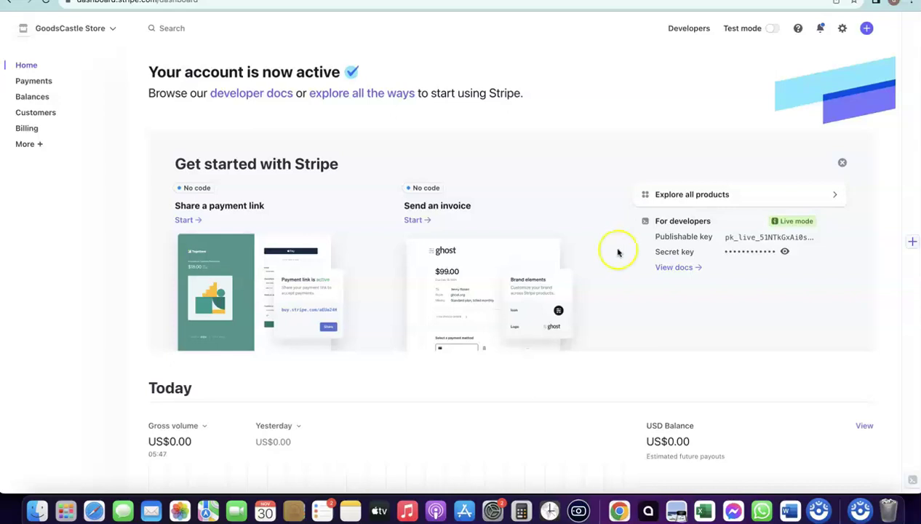
- Switch to the Northwest Registered Agent website and start a $39 business formation order for an LLC
{"action": "left_click", "coordinate": [291, 2]}
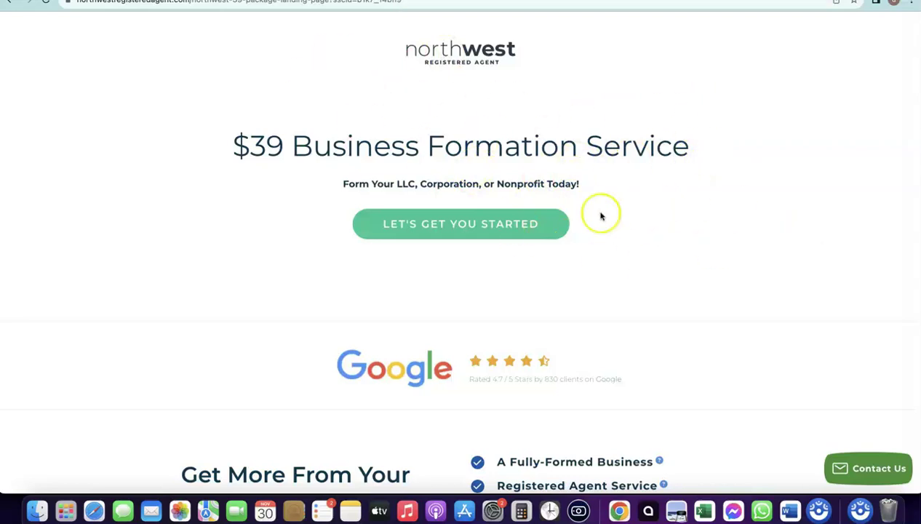
{"action": "left_click", "coordinate": [453, 223]}
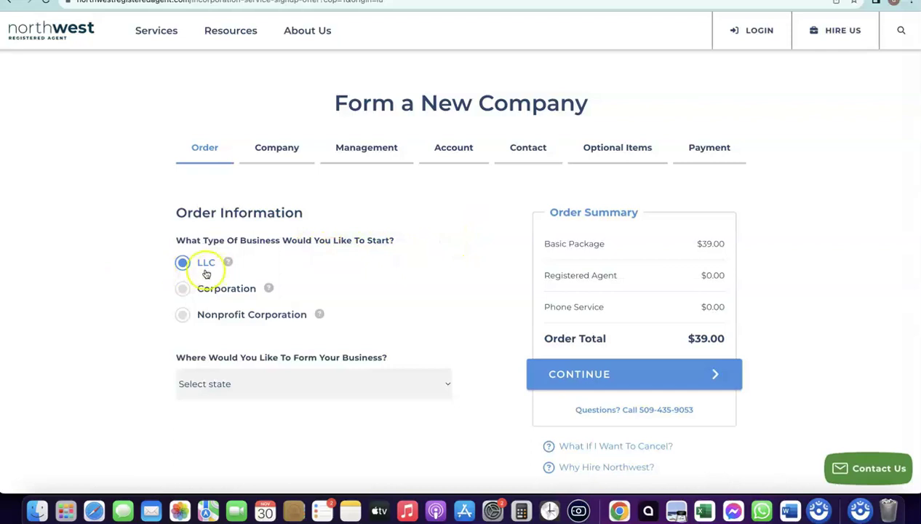
{"action": "scroll", "coordinate": [219, 262], "scroll_direction": "down", "scroll_amount": 1}
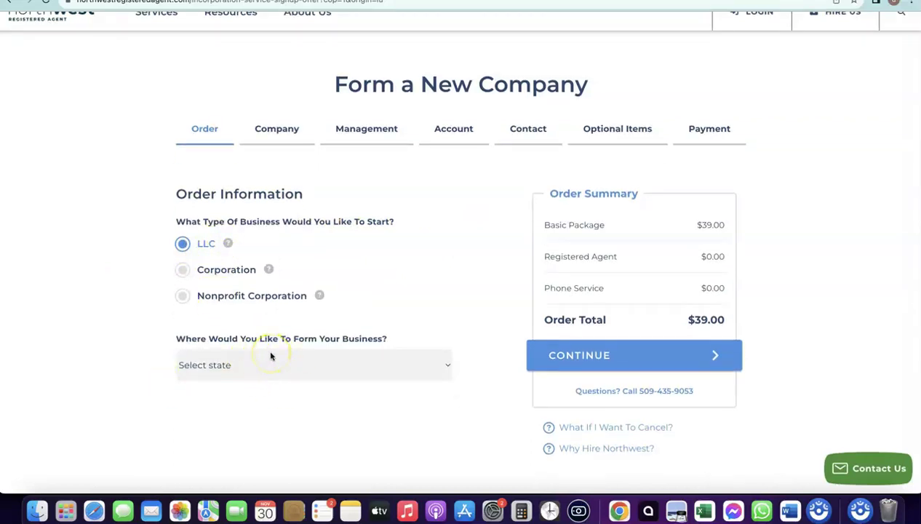
- Set the state of formation to NM - New Mexico and check the costs in the order summary
{"action": "left_click", "coordinate": [263, 359]}
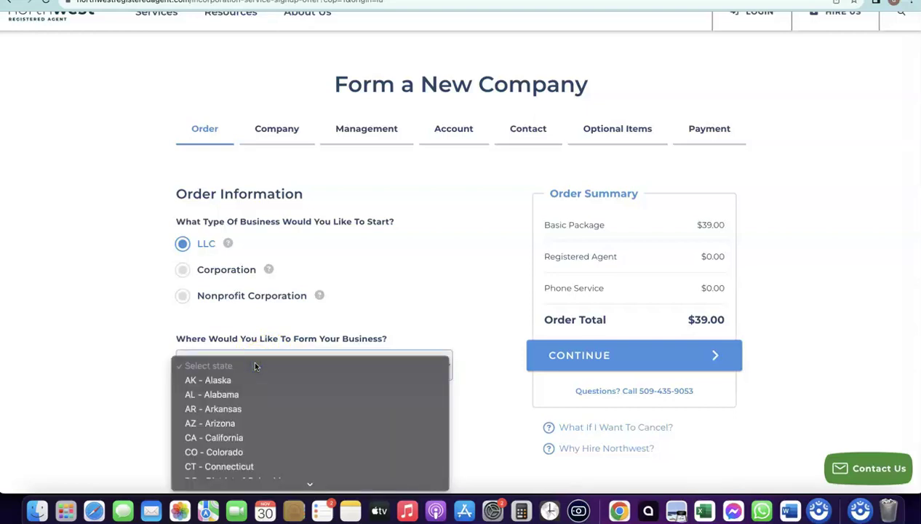
{"action": "left_click", "coordinate": [103, 308]}
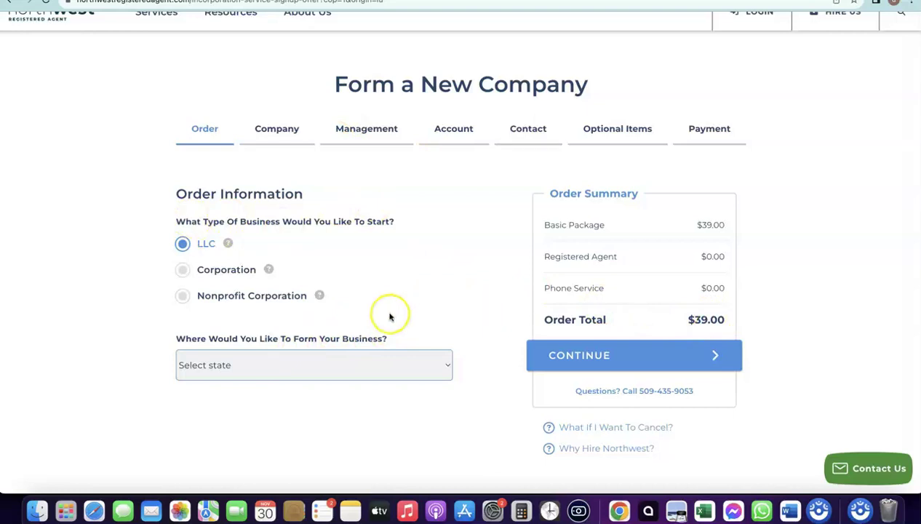
{"action": "left_click", "coordinate": [319, 370]}
{"action": "scroll", "coordinate": [321, 372], "scroll_direction": "down", "scroll_amount": 10}
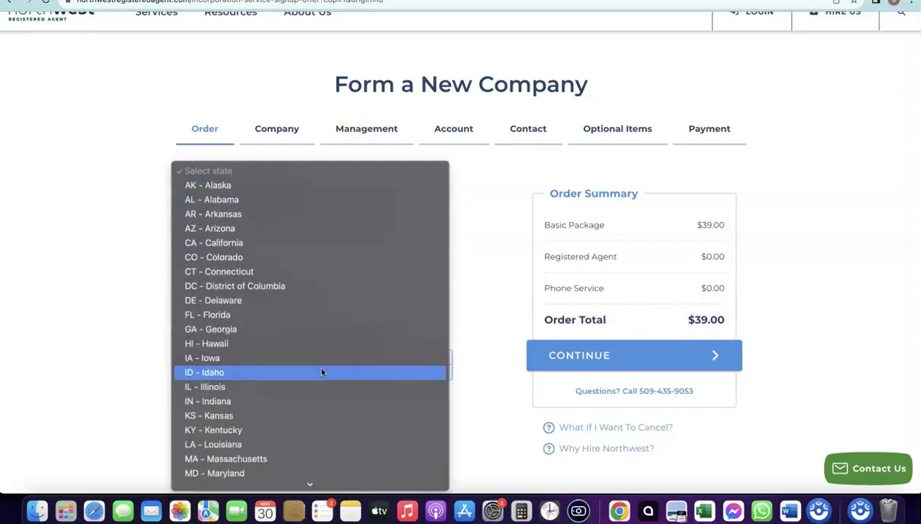
{"action": "scroll", "coordinate": [216, 334], "scroll_direction": "down", "scroll_amount": 8}
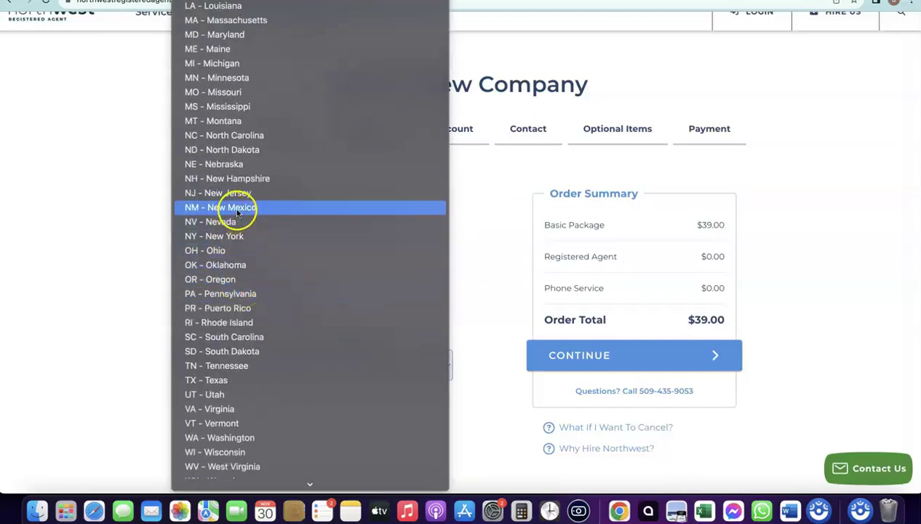
{"action": "left_click", "coordinate": [233, 207]}
{"action": "scroll", "coordinate": [379, 291], "scroll_direction": "down", "scroll_amount": 1}
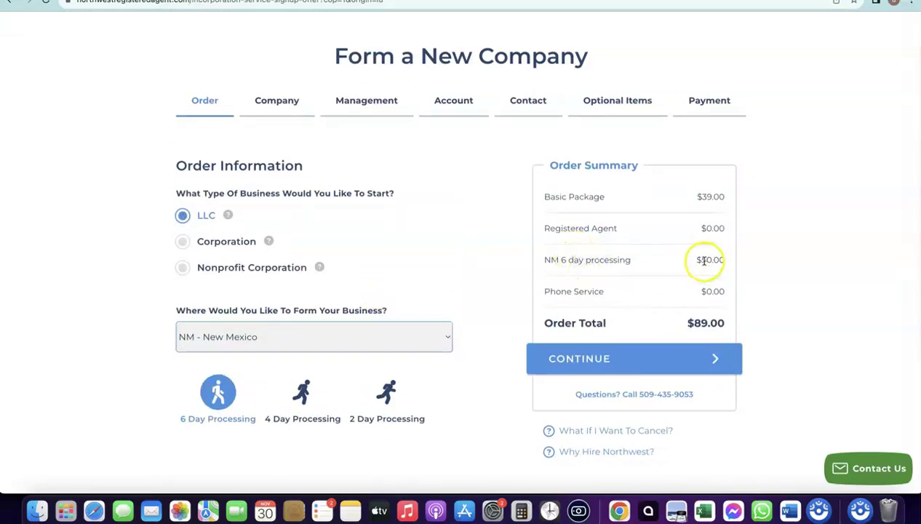
{"action": "scroll", "coordinate": [699, 259], "scroll_direction": "up", "scroll_amount": 5}
{"action": "scroll", "coordinate": [697, 260], "scroll_direction": "left", "scroll_amount": 2}
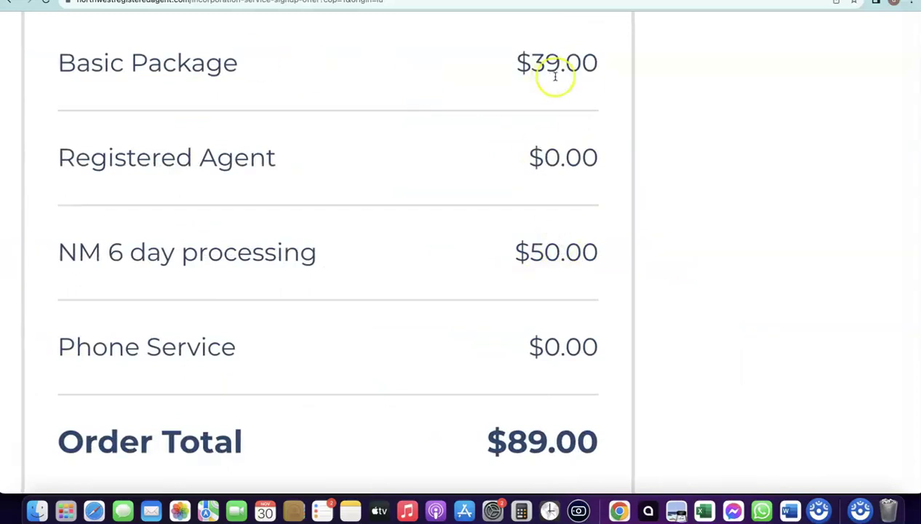
{"action": "scroll", "coordinate": [533, 63], "scroll_direction": "down", "scroll_amount": 5}
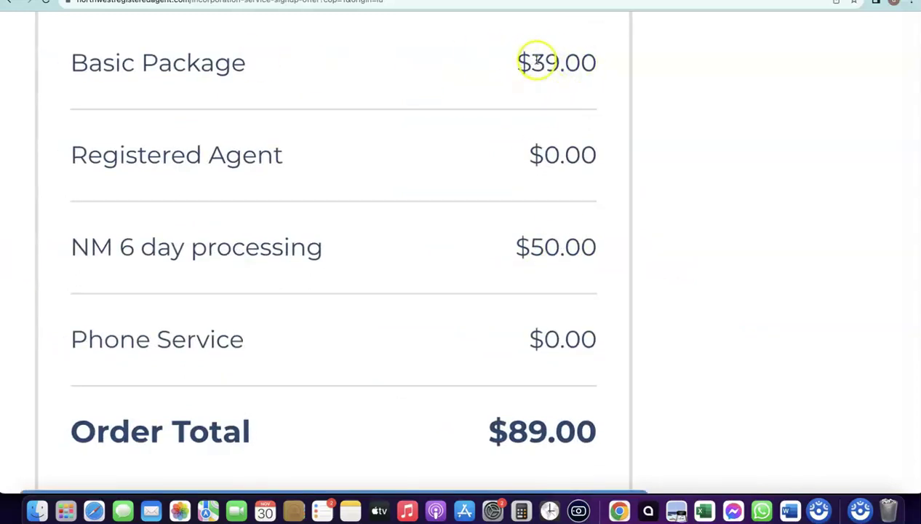
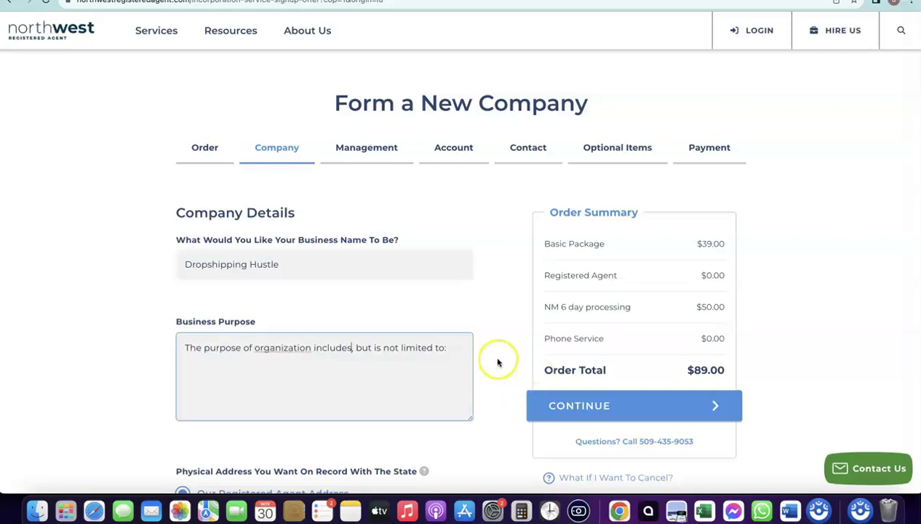
- Add "Dropshipping and eCommerce" to the end of the business purpose and continue to the company management details
{"action": "left_click", "coordinate": [461, 347]}
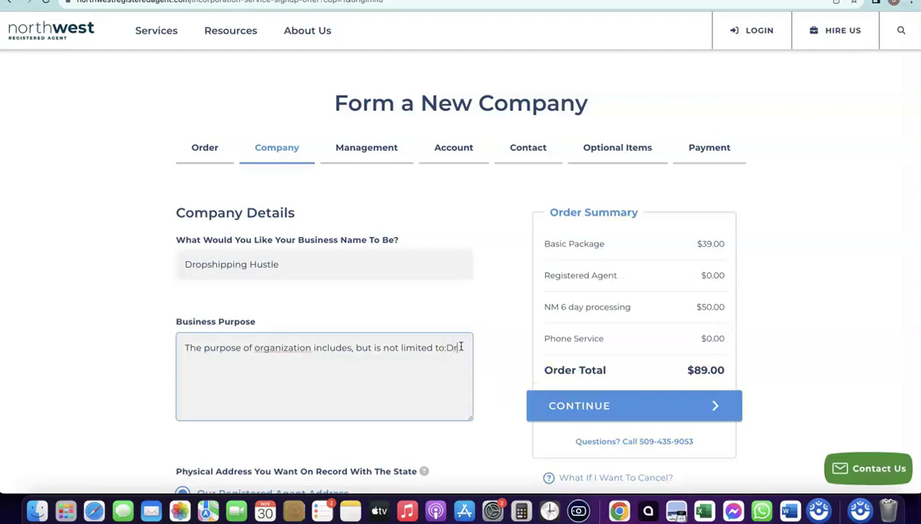
{"action": "type", "text": "Dropshipping and eCommerce"}
{"action": "scroll", "coordinate": [379, 285], "scroll_direction": "down", "scroll_amount": 1}
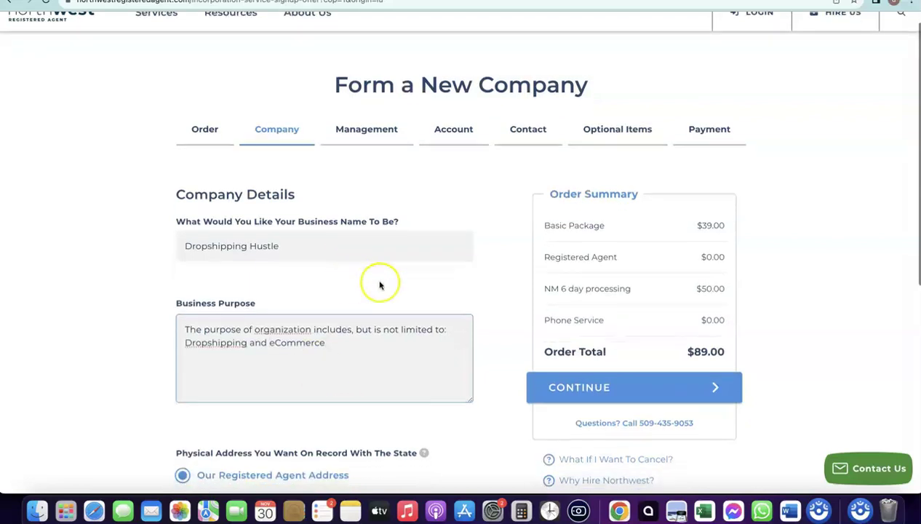
{"action": "scroll", "coordinate": [619, 375], "scroll_direction": "down", "scroll_amount": 1}
{"action": "left_click", "coordinate": [620, 369]}
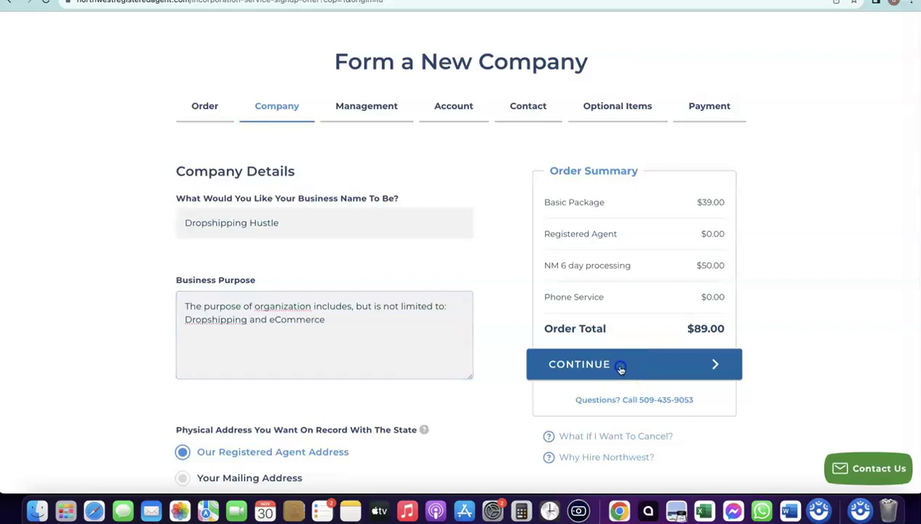
- Set the company's management type to Manager Managed
{"action": "scroll", "coordinate": [358, 281], "scroll_direction": "down", "scroll_amount": 1}
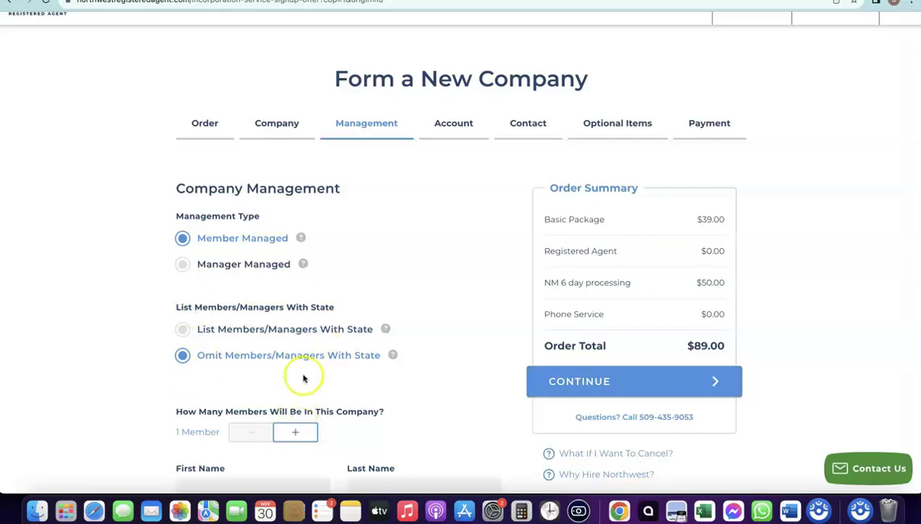
{"action": "left_click", "coordinate": [183, 265]}
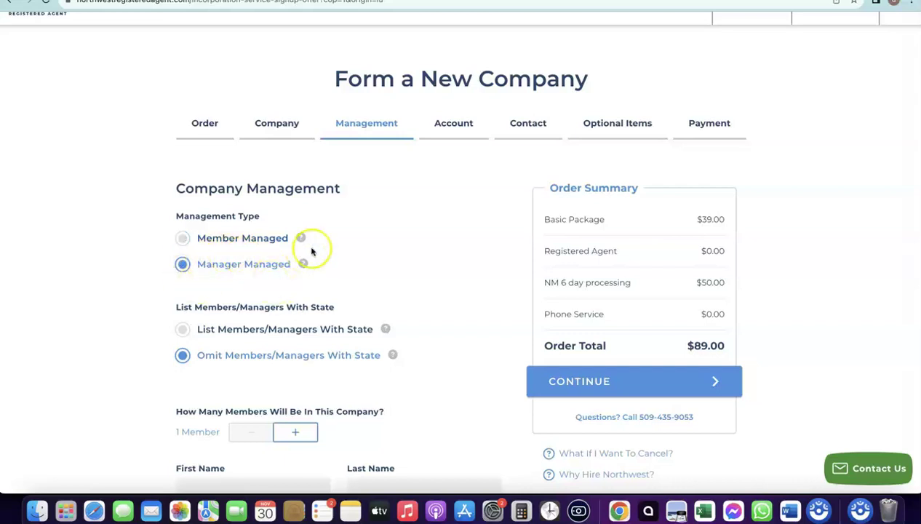
- Review the member and manager counts, name fields and state-record address options in the company management form
{"action": "scroll", "coordinate": [309, 244], "scroll_direction": "down", "scroll_amount": 1}
{"action": "scroll", "coordinate": [225, 284], "scroll_direction": "down", "scroll_amount": 1}
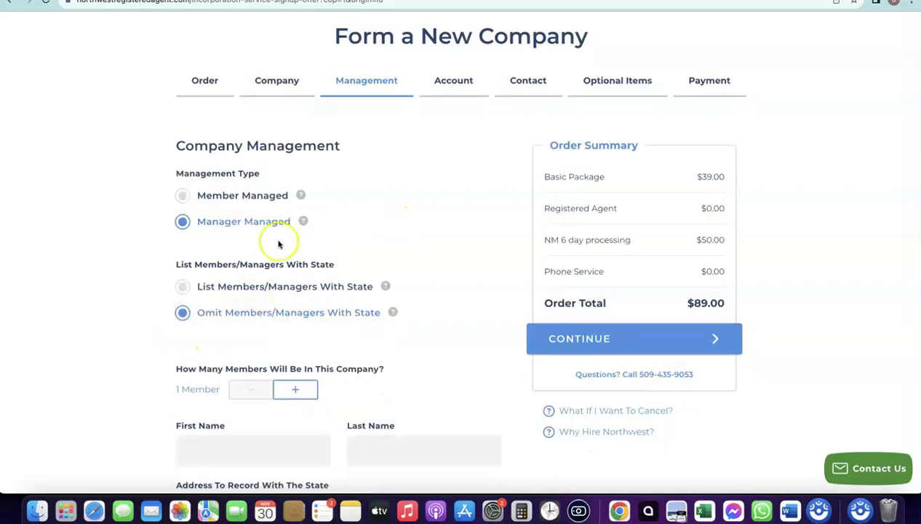
{"action": "scroll", "coordinate": [363, 261], "scroll_direction": "down", "scroll_amount": 5}
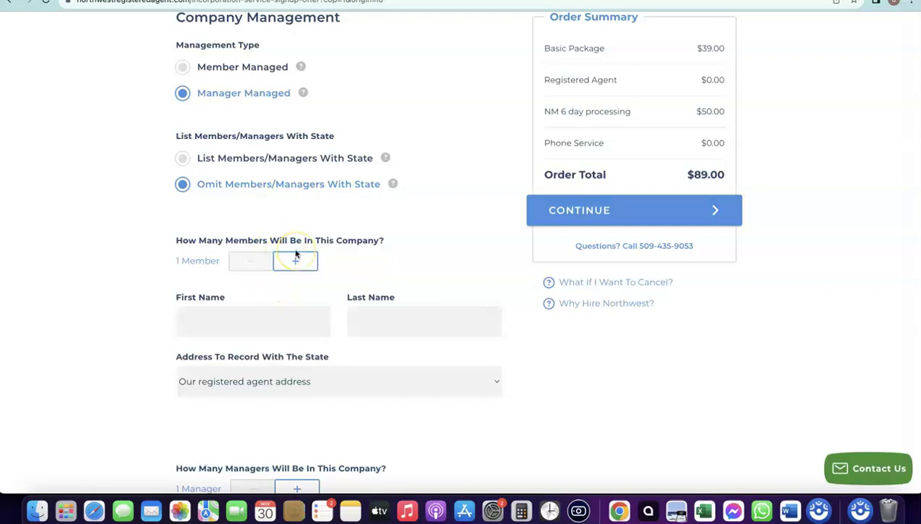
{"action": "left_click", "coordinate": [283, 261]}
{"action": "scroll", "coordinate": [384, 309], "scroll_direction": "down", "scroll_amount": 2}
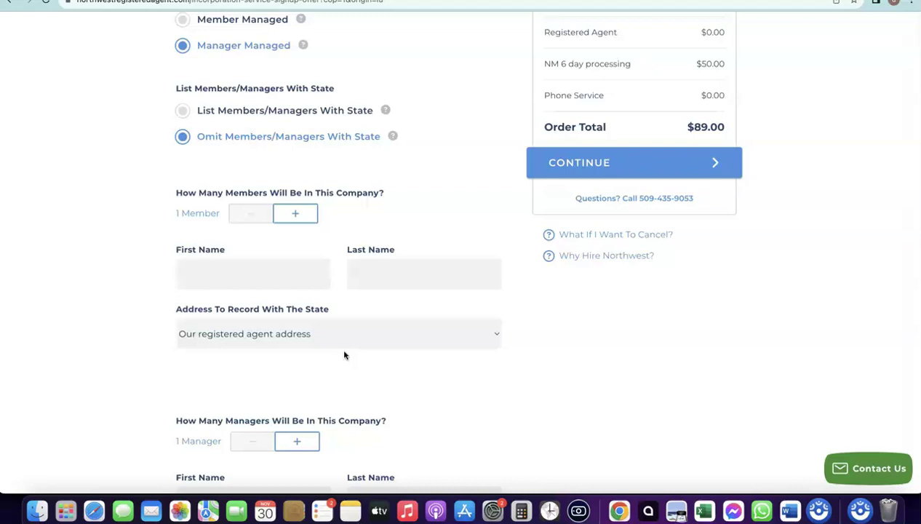
{"action": "scroll", "coordinate": [345, 355], "scroll_direction": "down", "scroll_amount": 8}
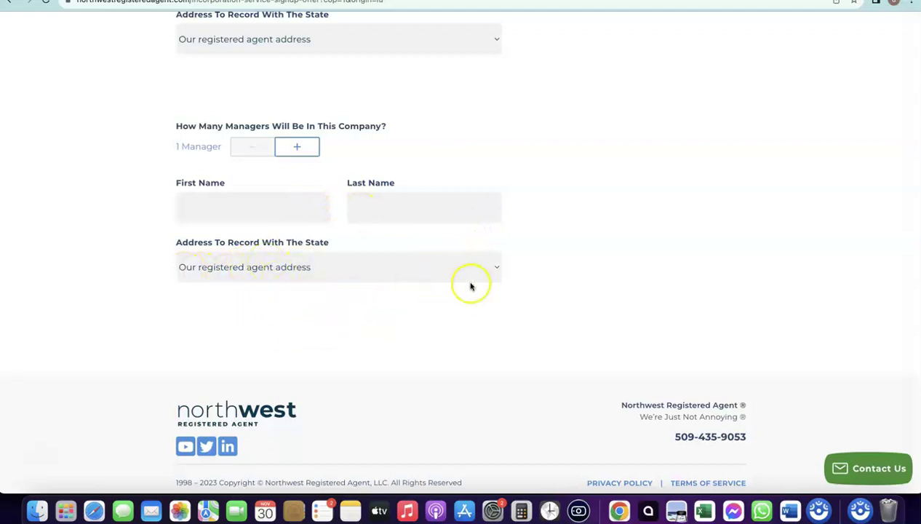
{"action": "scroll", "coordinate": [417, 282], "scroll_direction": "up", "scroll_amount": 2}
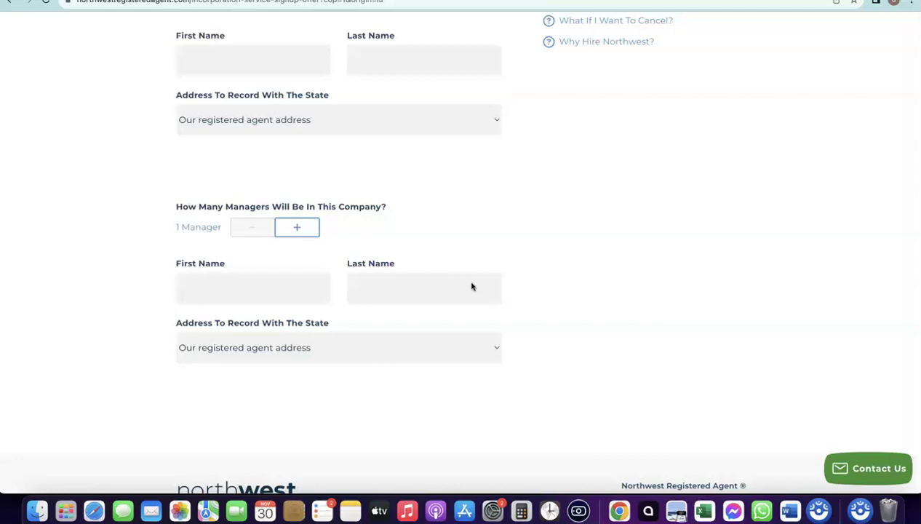
- Switch to the Shopify Help Center's list of supported countries and highlight "Shopify Payments" in the page heading
{"action": "left_click", "coordinate": [373, 217]}
{"action": "scroll", "coordinate": [369, 218], "scroll_direction": "up", "scroll_amount": 3}
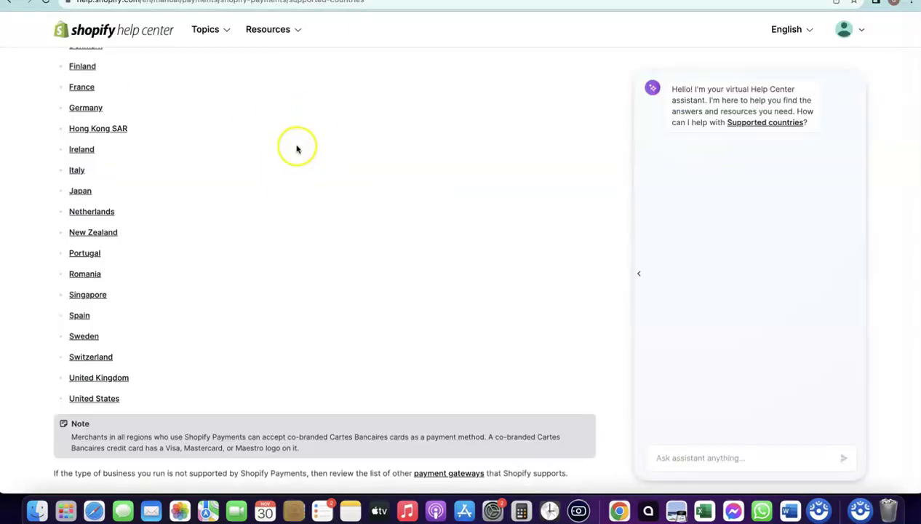
{"action": "scroll", "coordinate": [296, 149], "scroll_direction": "up", "scroll_amount": 5}
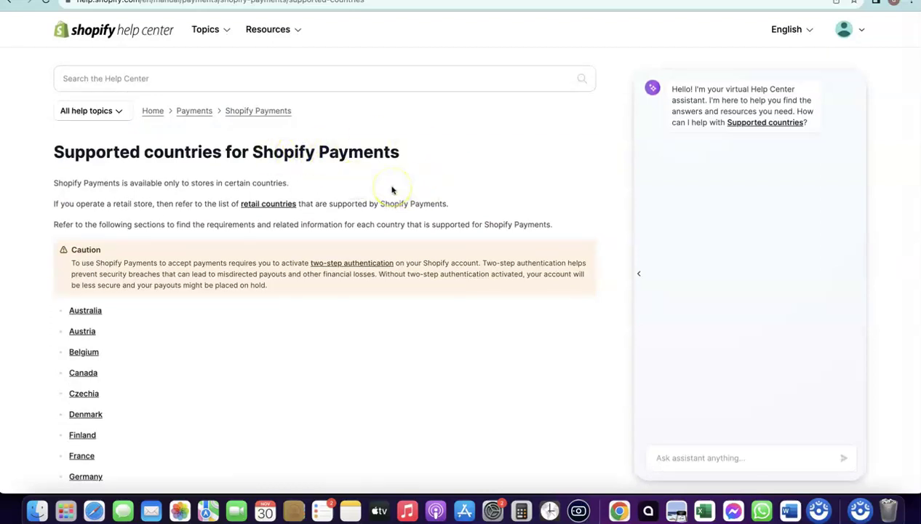
{"action": "left_click_drag", "start_coordinate": [253, 153], "coordinate": [402, 157]}
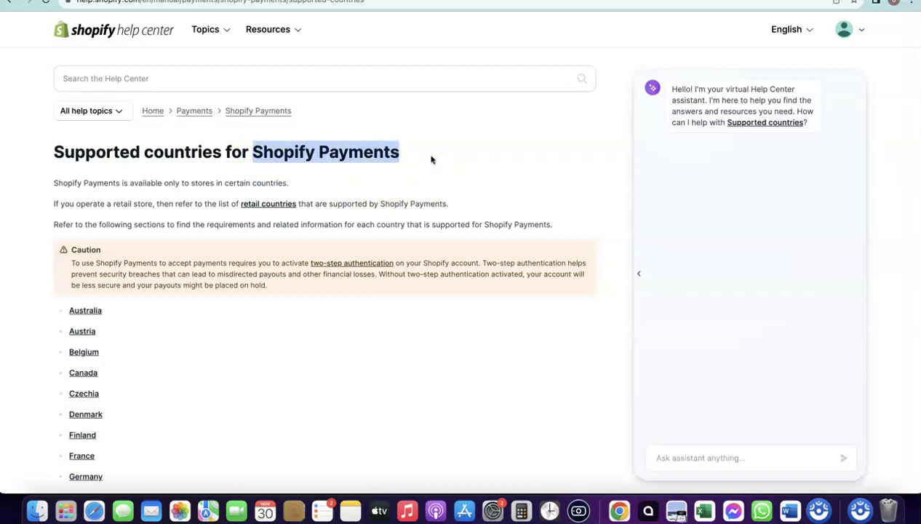
- Check the store's payment settings in the Shopify admin, and return to the "Shopify Payments" heading in the Help Center
{"action": "left_click", "coordinate": [113, 2]}
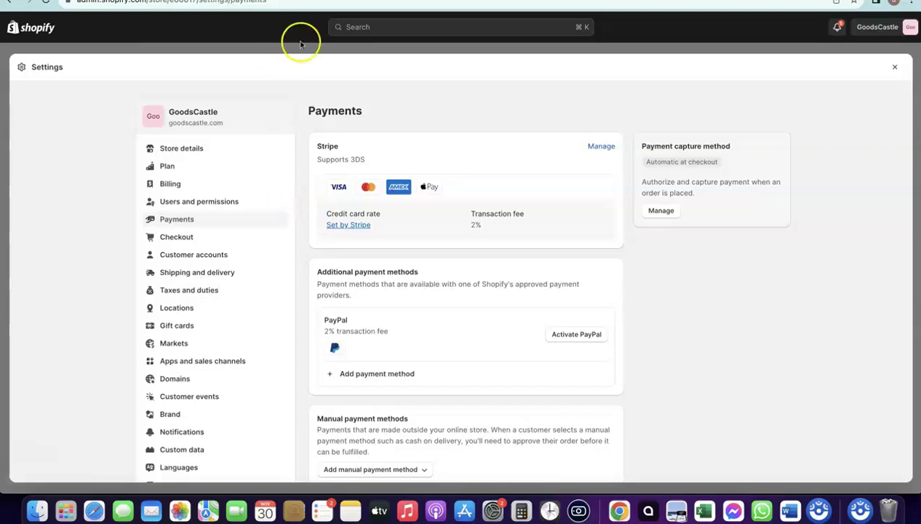
{"action": "left_click", "coordinate": [350, 3]}
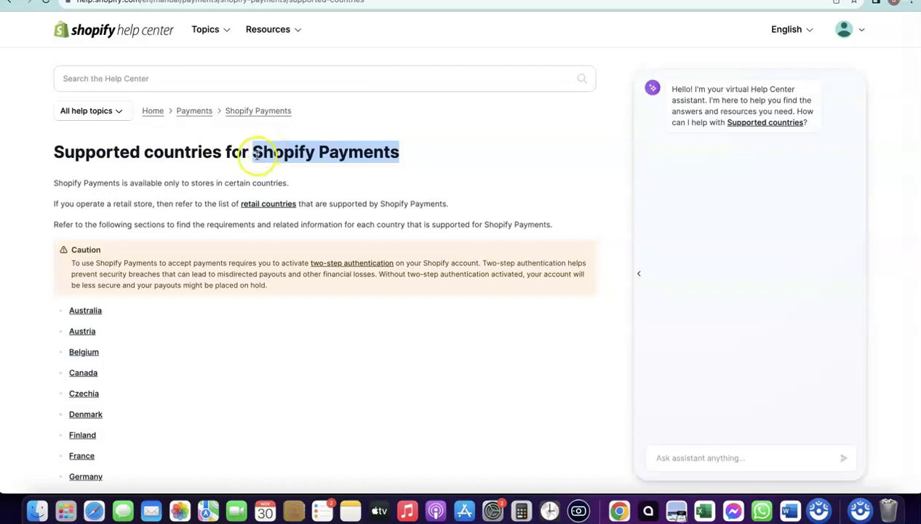
{"action": "left_click_drag", "start_coordinate": [254, 151], "coordinate": [379, 151]}
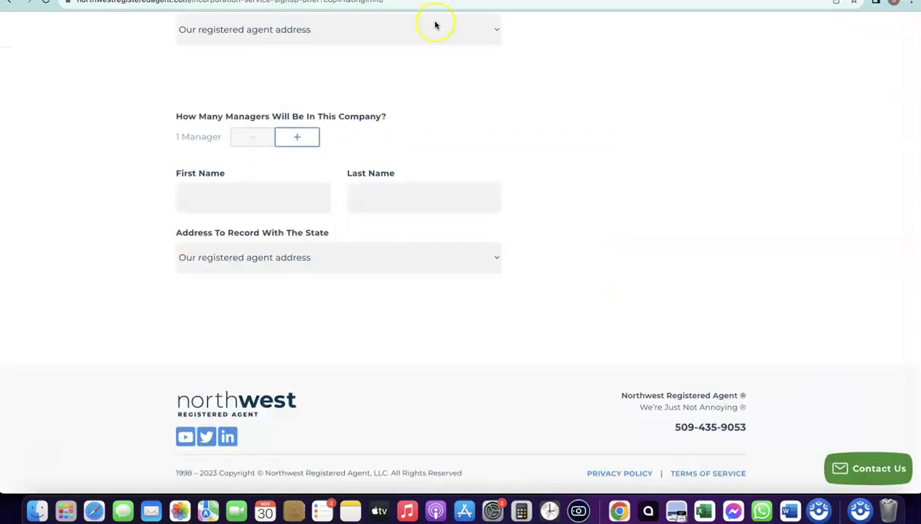
- Compare the start of Northwest's company management form with the Shopify Payments supported-countries page
{"action": "scroll", "coordinate": [379, 257], "scroll_direction": "up", "scroll_amount": 10}
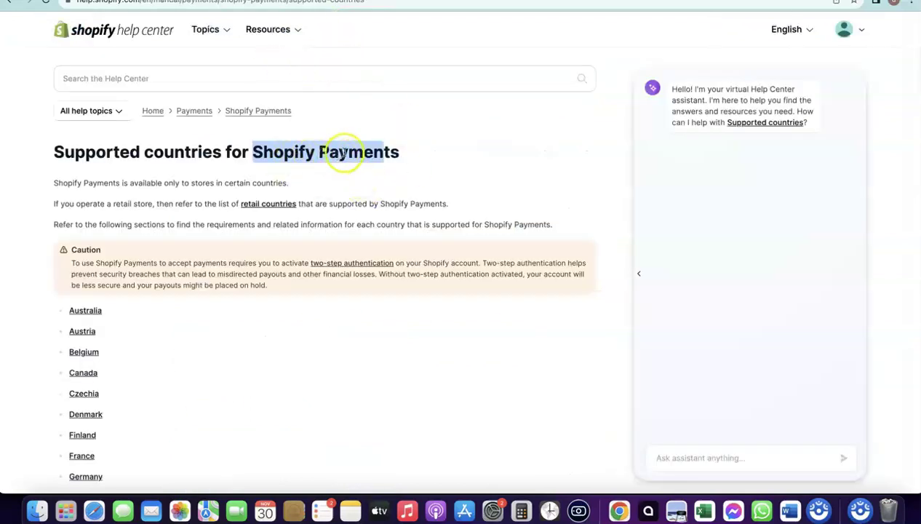
{"action": "left_click_drag", "start_coordinate": [258, 146], "coordinate": [434, 161]}
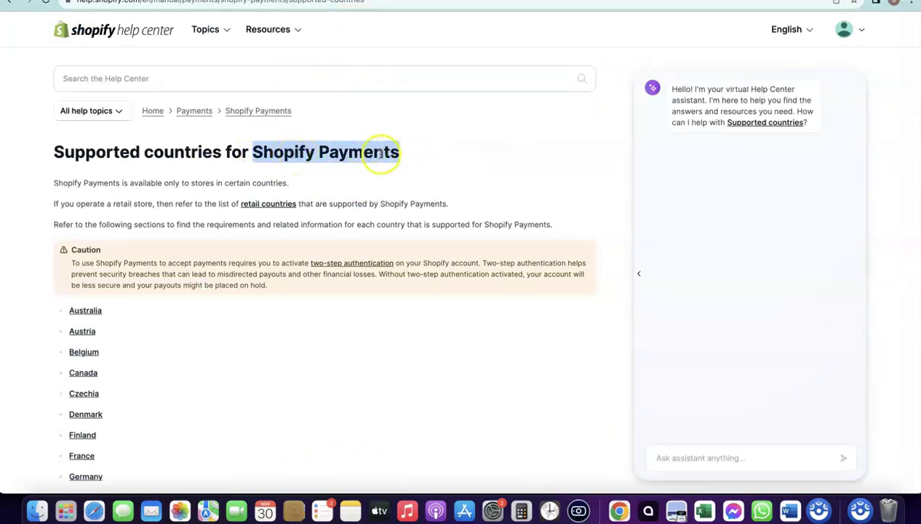
{"action": "left_click", "coordinate": [460, 3]}
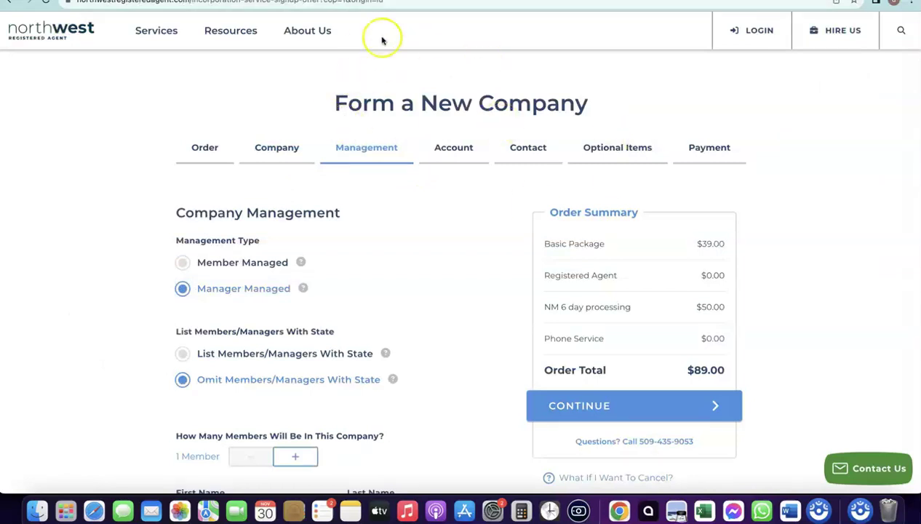
- View the Stripe dashboard's account status, and return to the Shopify Payments supported-countries page
{"action": "left_click", "coordinate": [451, 3]}
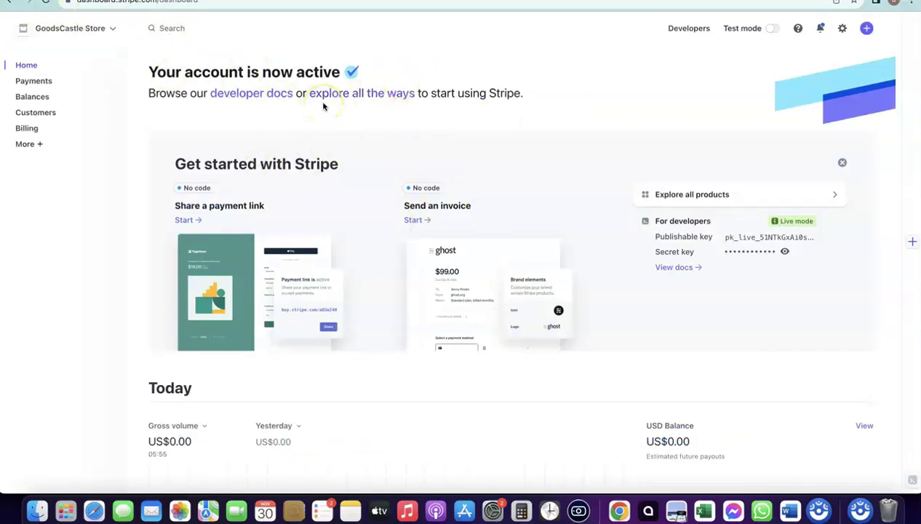
{"action": "left_click", "coordinate": [480, 4]}
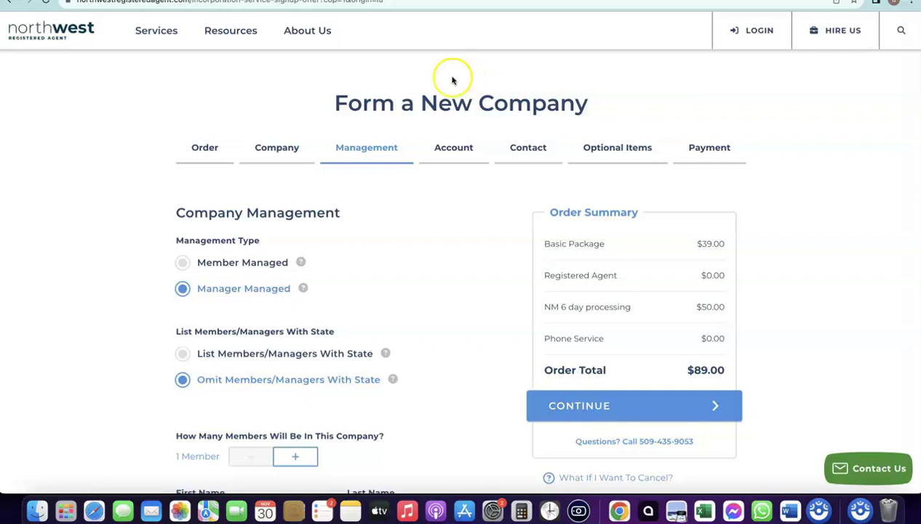
{"action": "left_click", "coordinate": [451, 6]}
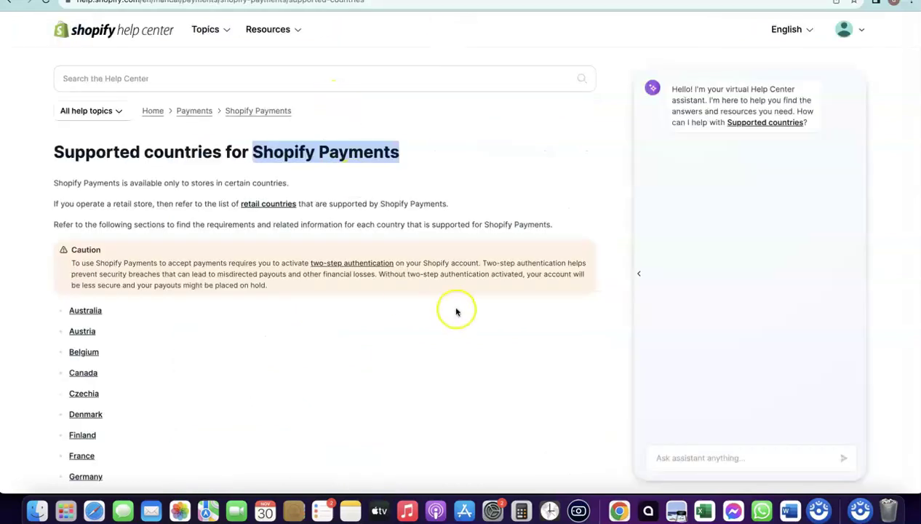